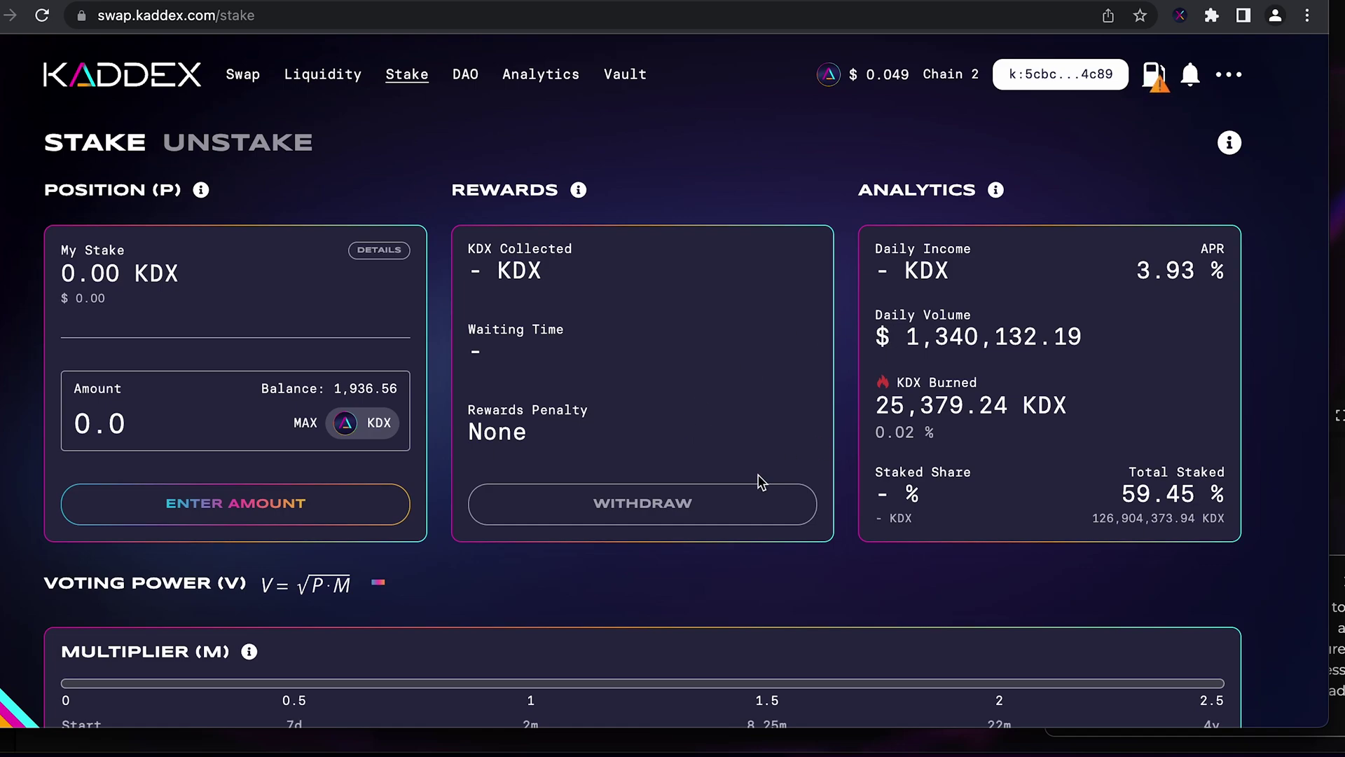
Load the full 1,936.56 KDX balance into the stake amount with MAX and submit it for signing
scroll(762, 482, "down", 1)
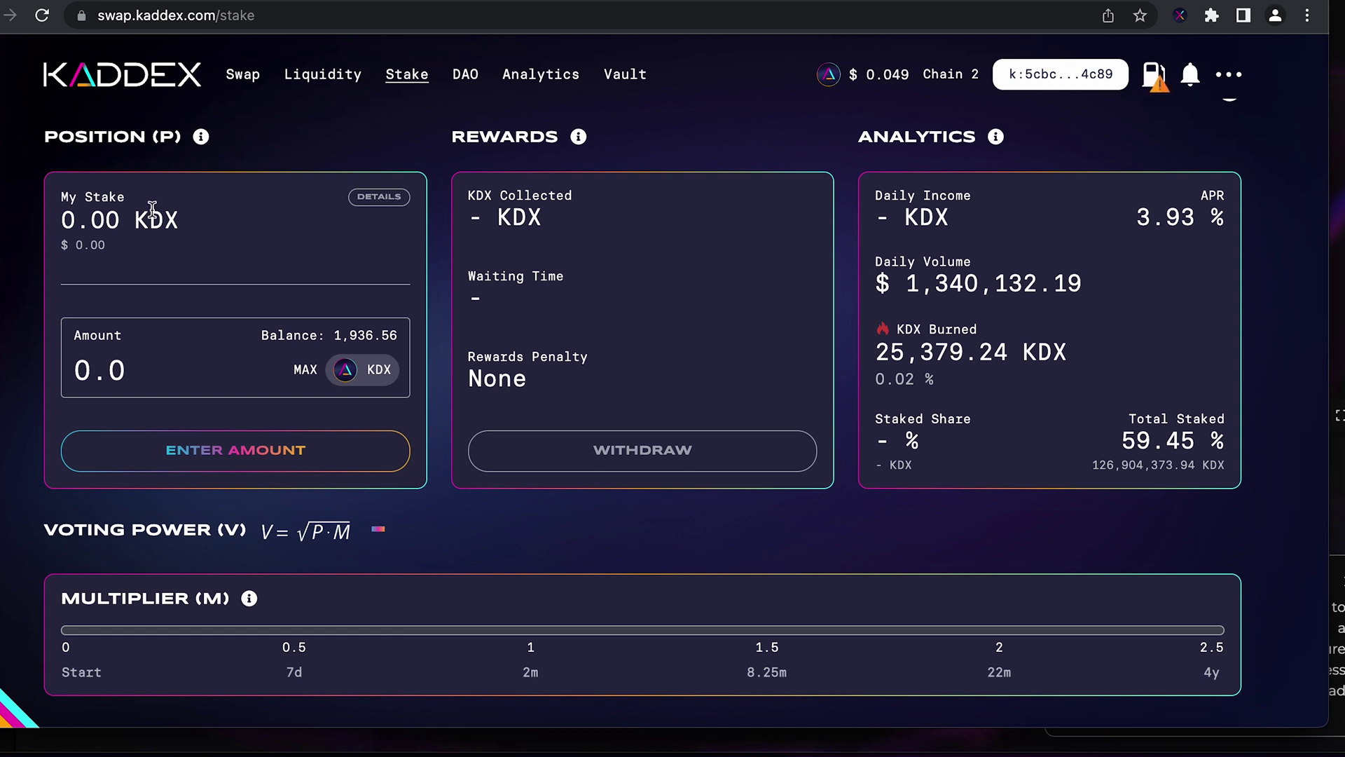
left_click_drag(332, 335, 405, 343)
left_click(420, 337)
left_click(305, 369)
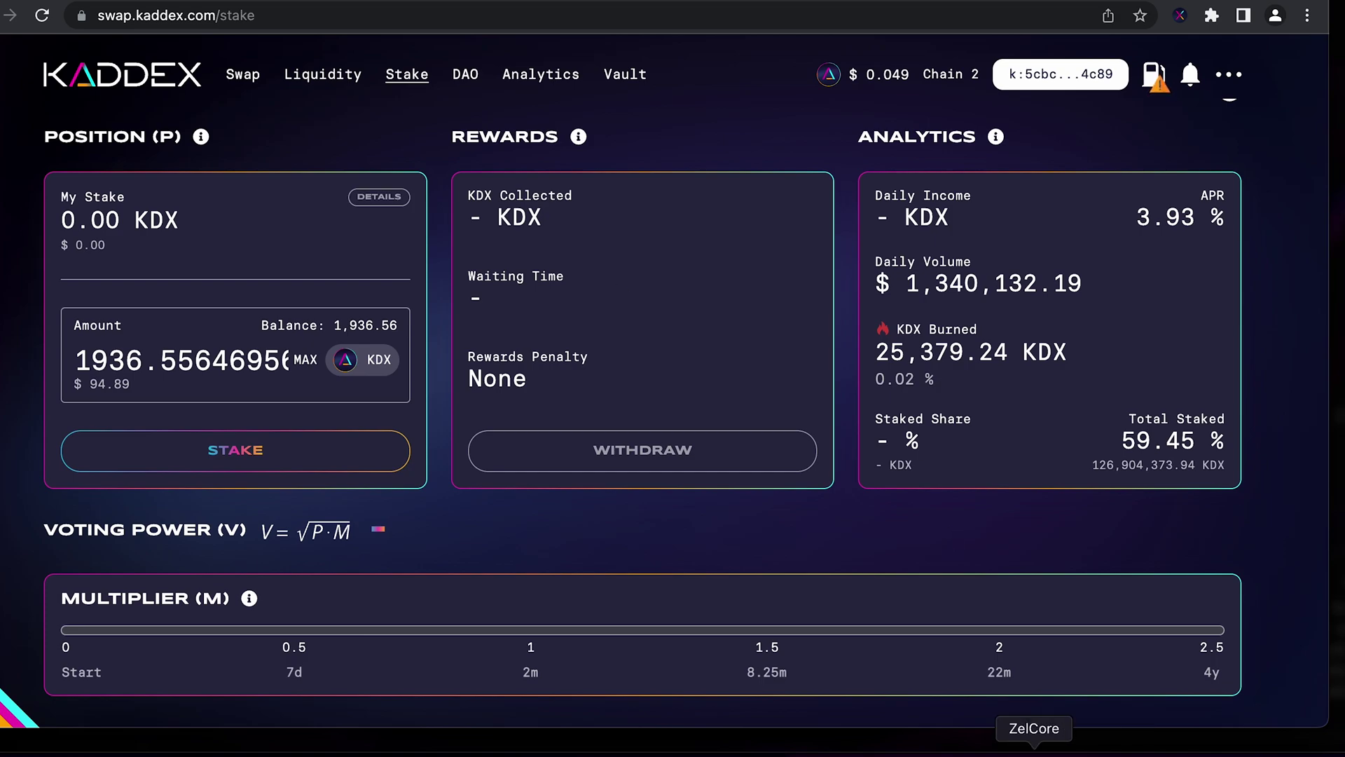
left_click(1034, 754)
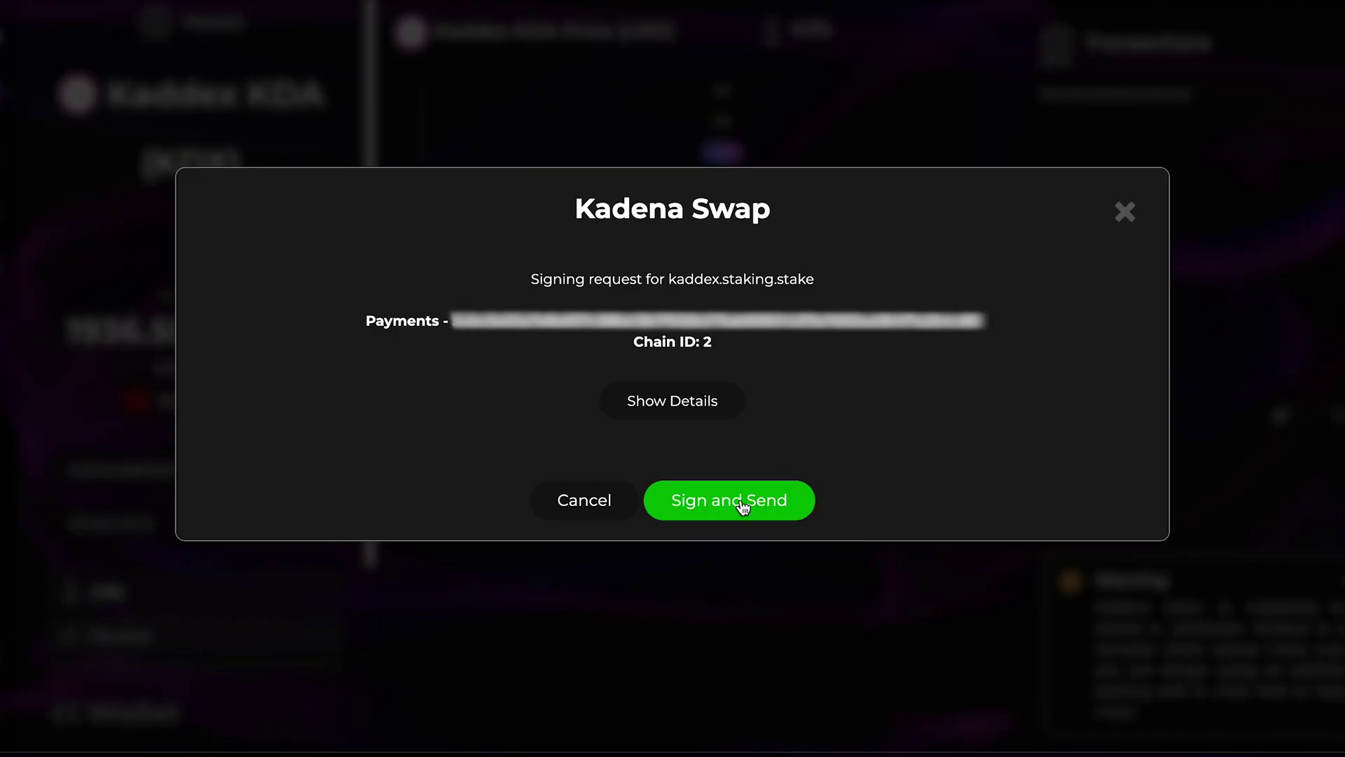
Sign and send the Kadena Swap staking request in ZelCore
left_click(743, 503)
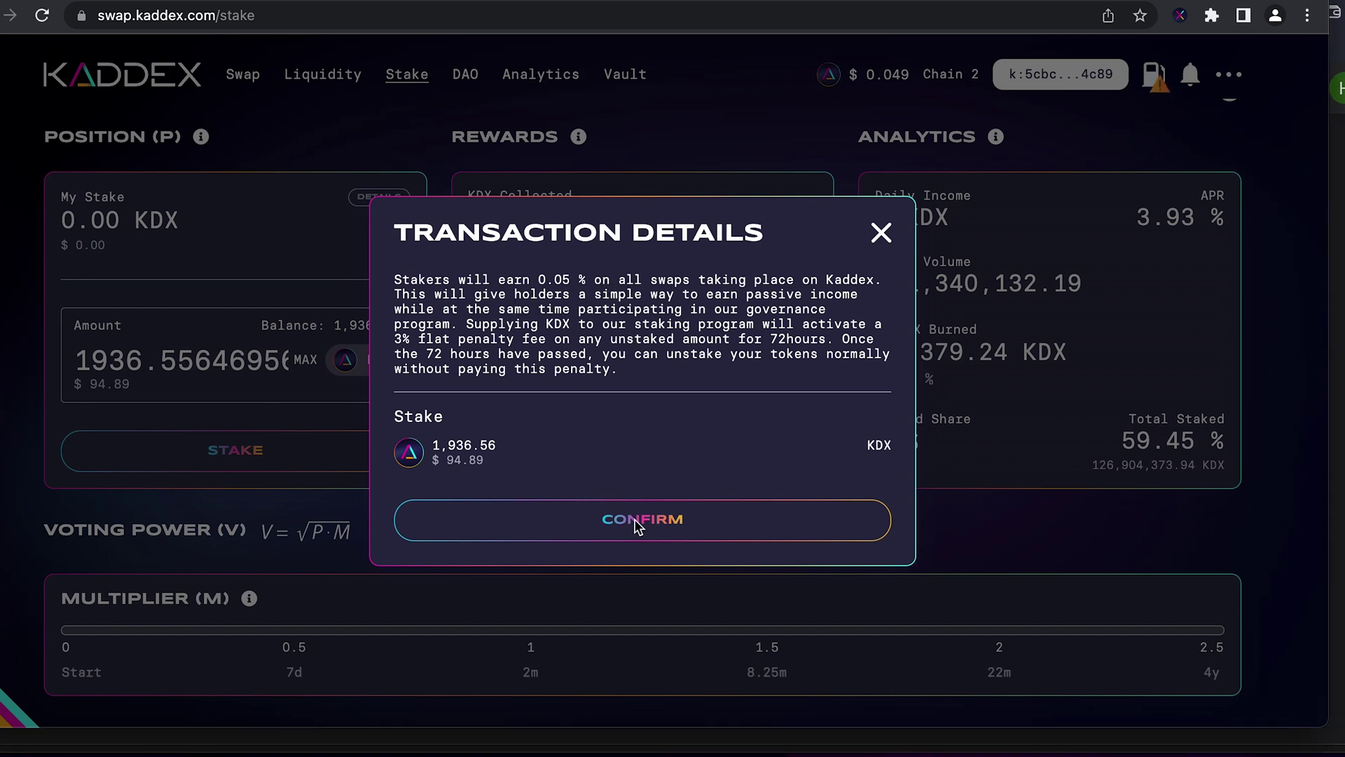
Confirm staking 1,936.56 KDX and check its pending entry in the notifications list
left_click(656, 520)
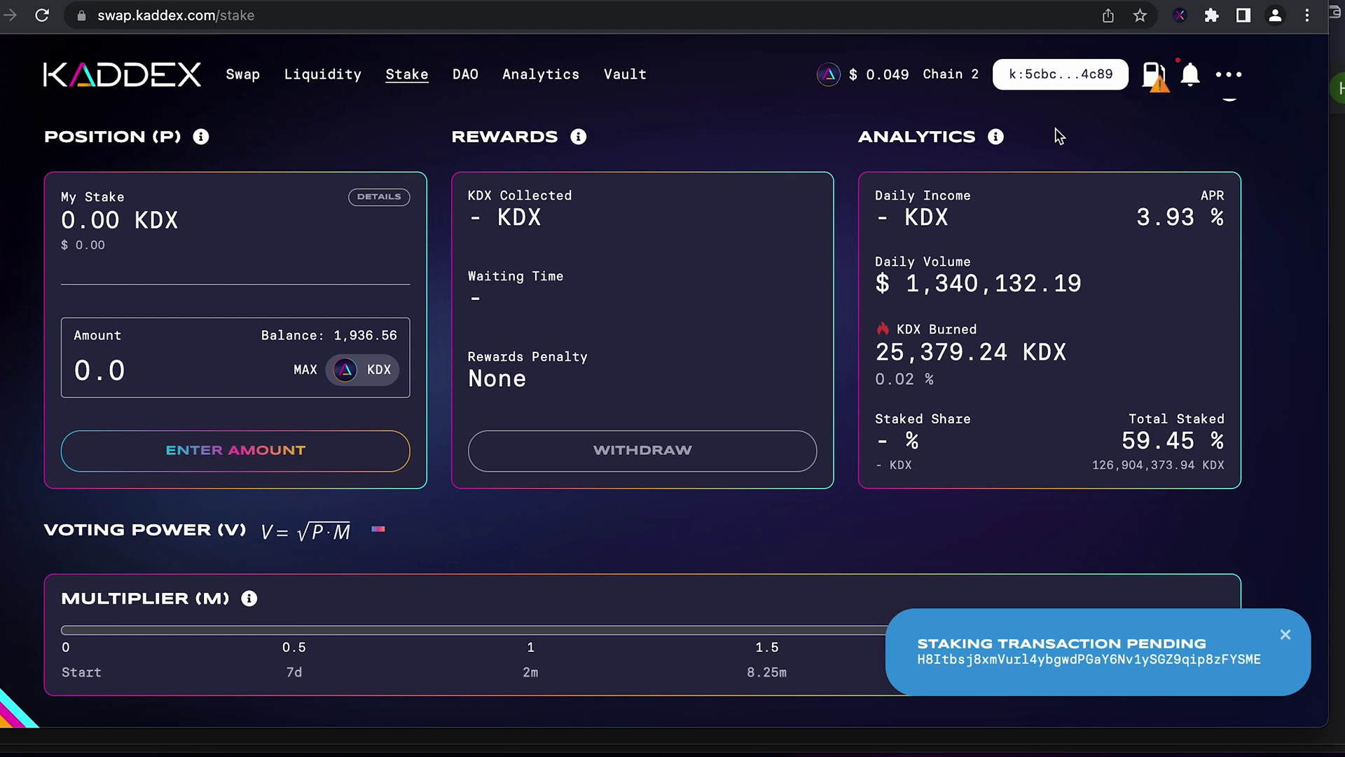
left_click(1190, 73)
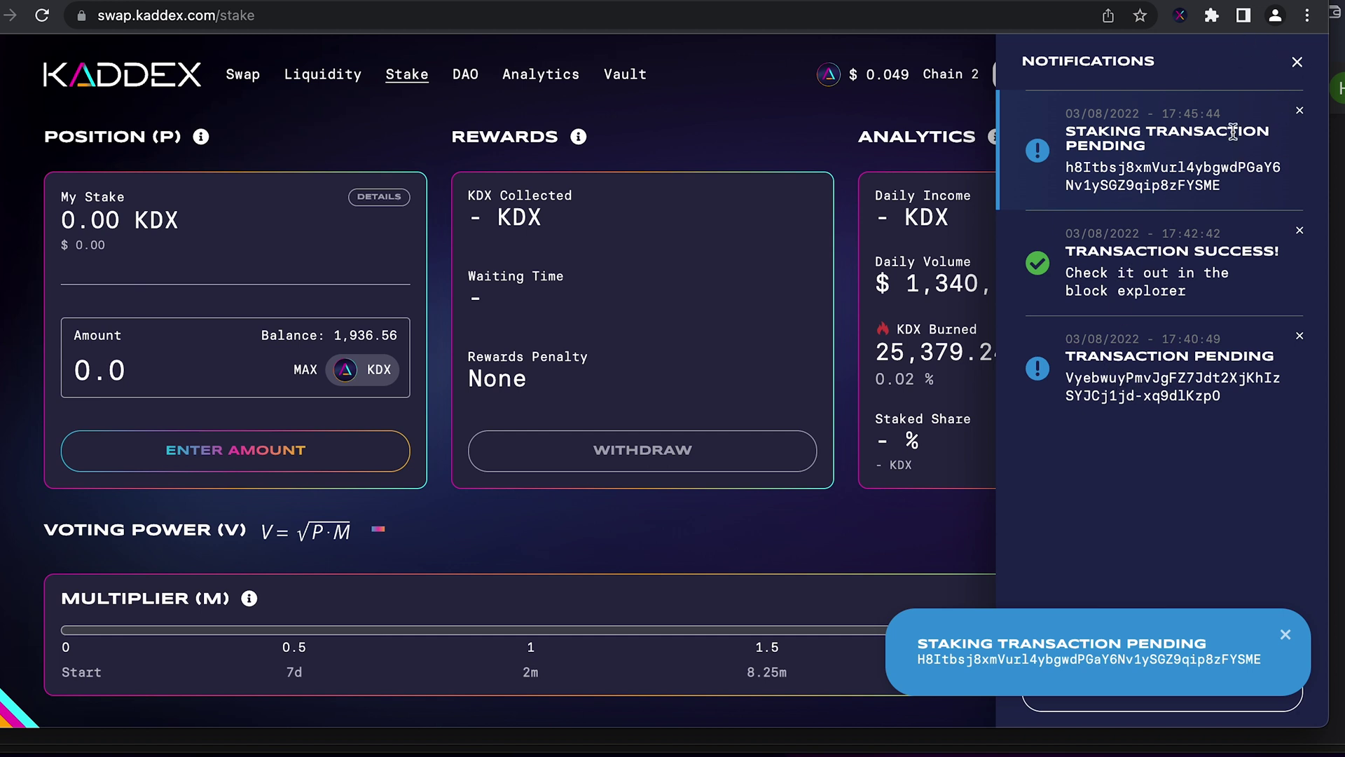
left_click(1297, 62)
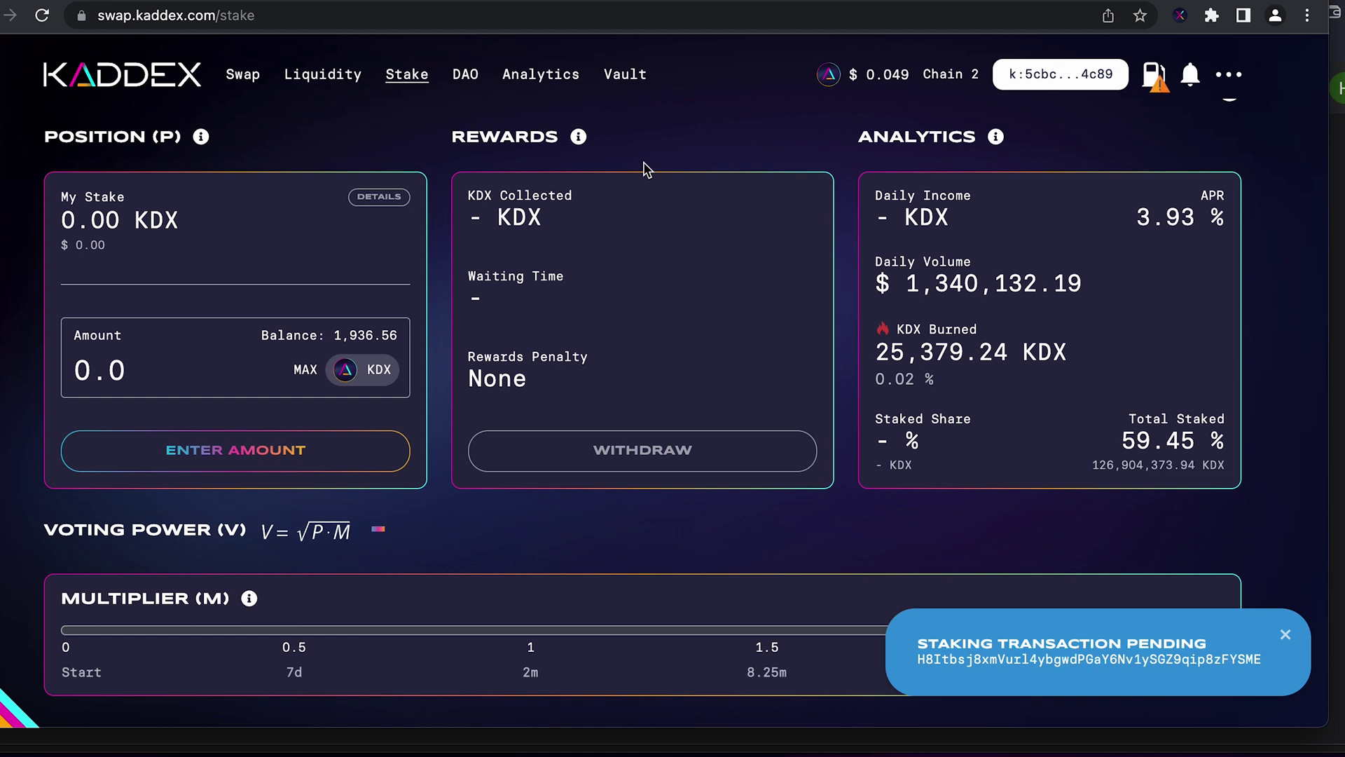
Reload the Stake page and scroll down to the Position card with the pending 1,936.56 KDX
left_click(42, 17)
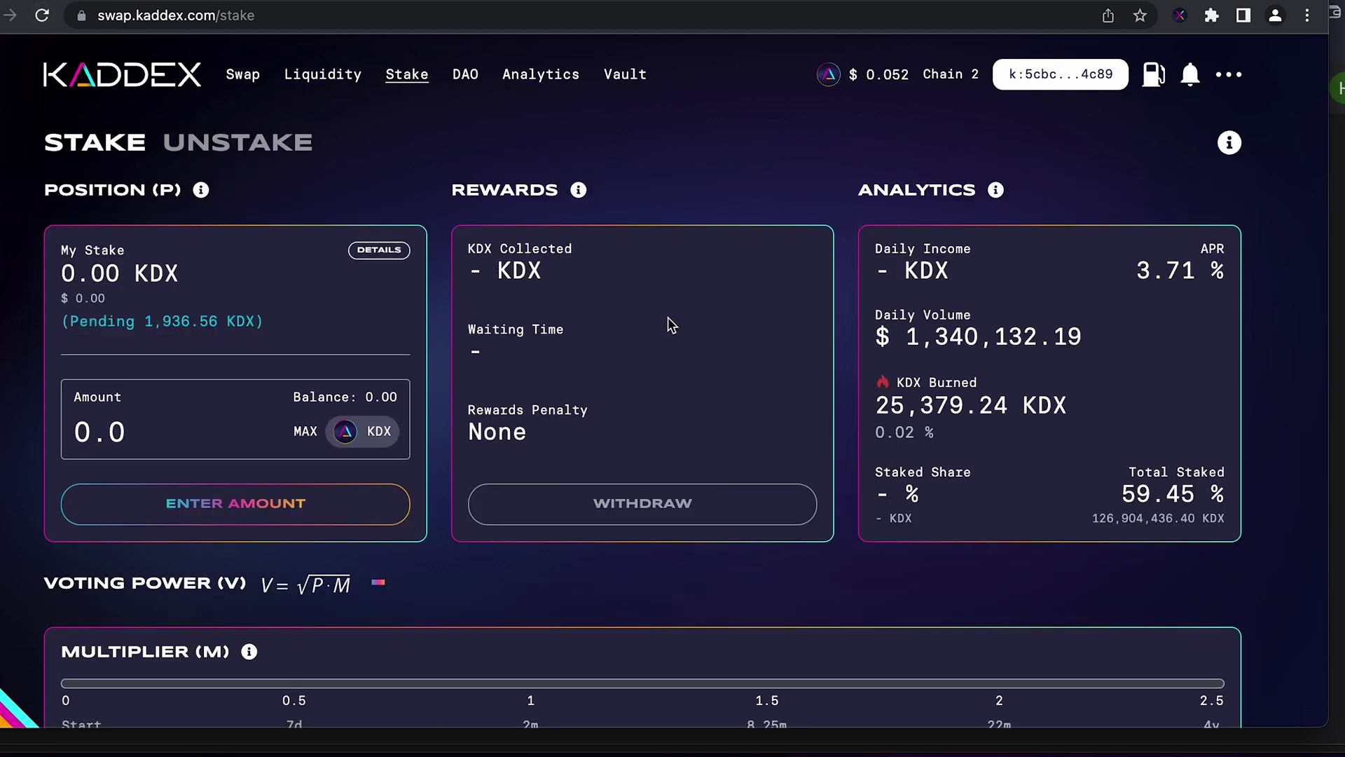
scroll(668, 318, "down", 1)
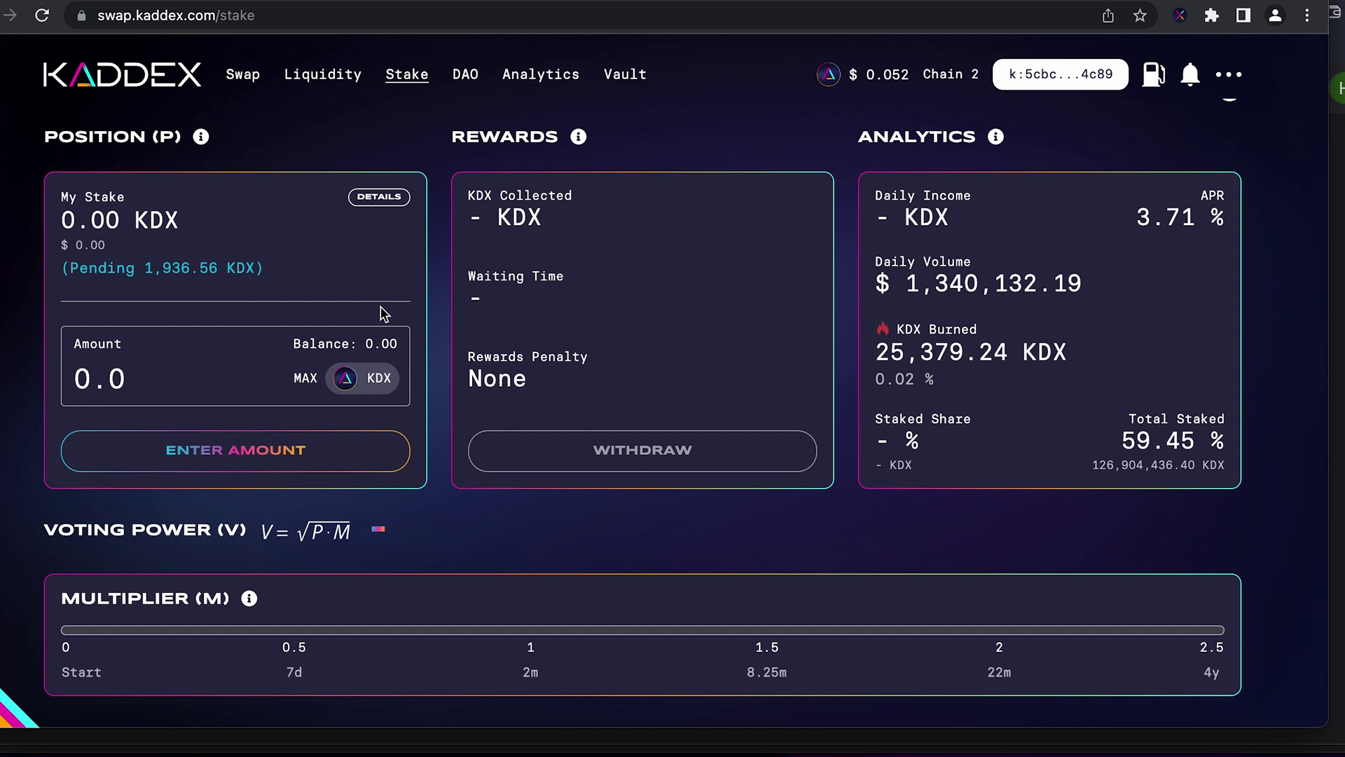
left_click(385, 199)
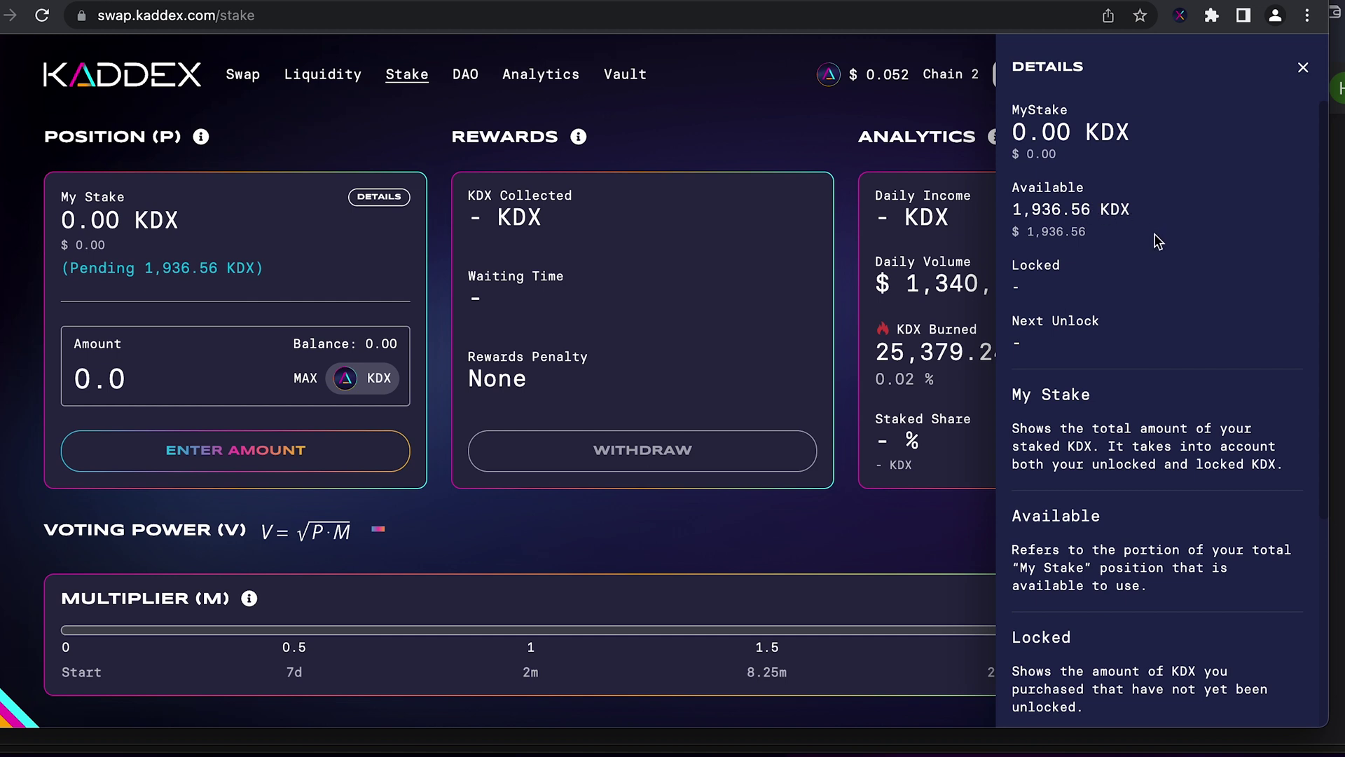
Scroll through the stake details panel, then bring up the Position (P) explanation
scroll(1157, 242, "down", 1)
scroll(1158, 242, "up", 1)
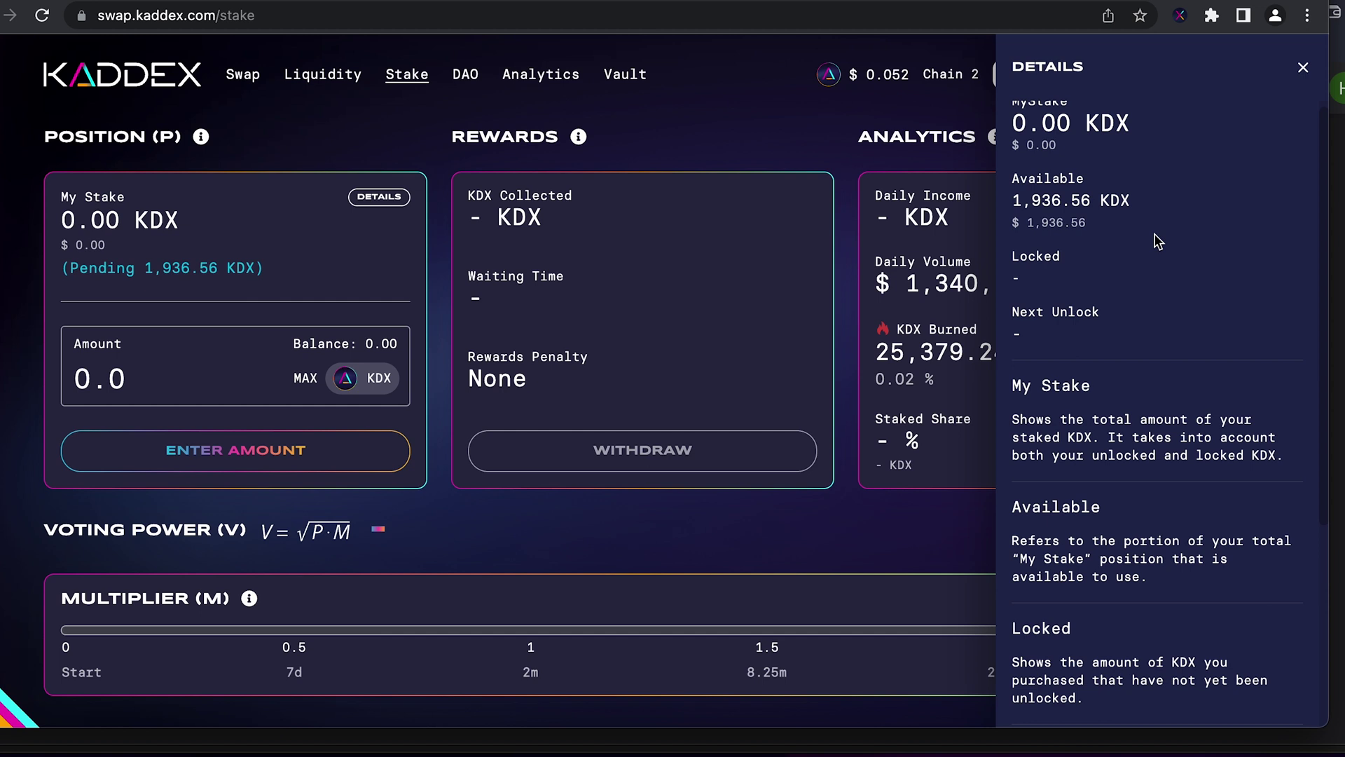
scroll(1158, 242, "up", 1)
scroll(1158, 242, "down", 1)
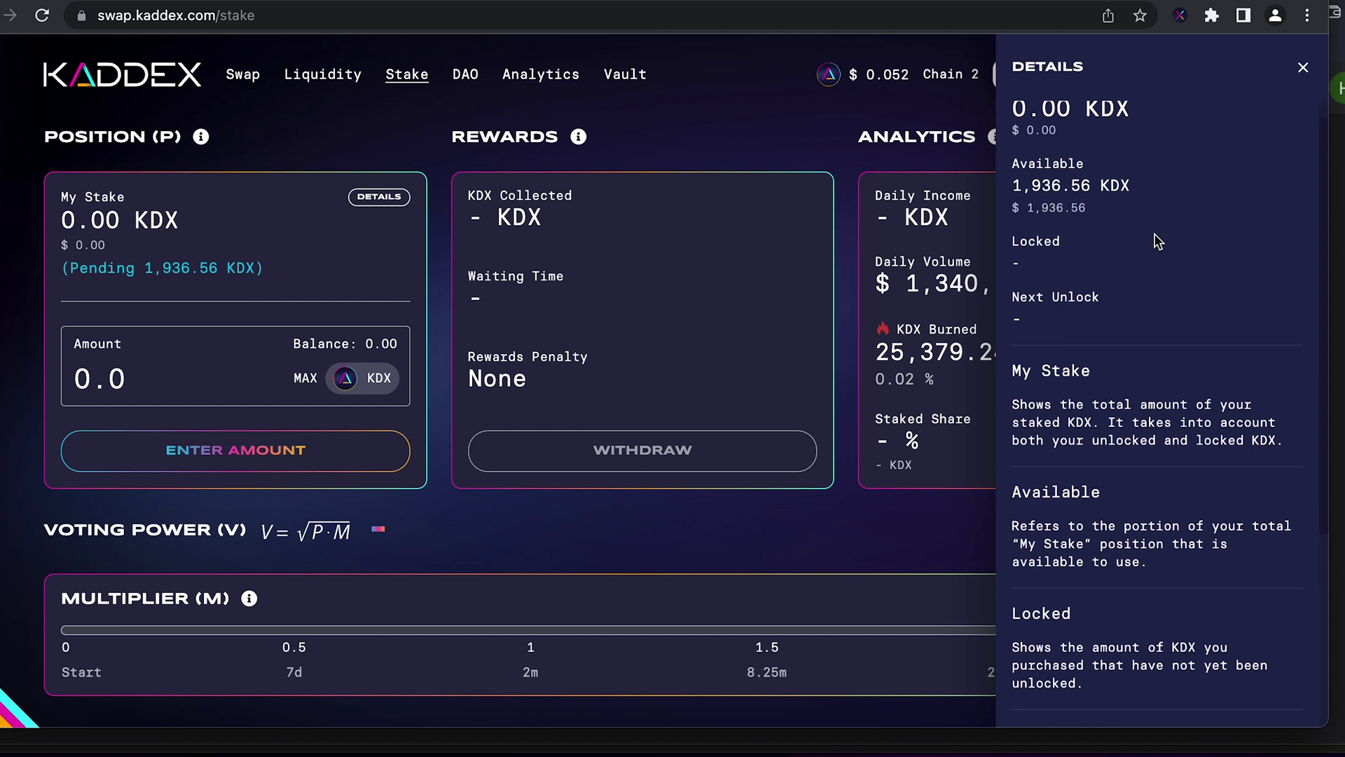
scroll(1158, 242, "down", 1)
scroll(1157, 242, "down", 1)
scroll(1157, 242, "down", 1)
scroll(1157, 242, "down", 1)
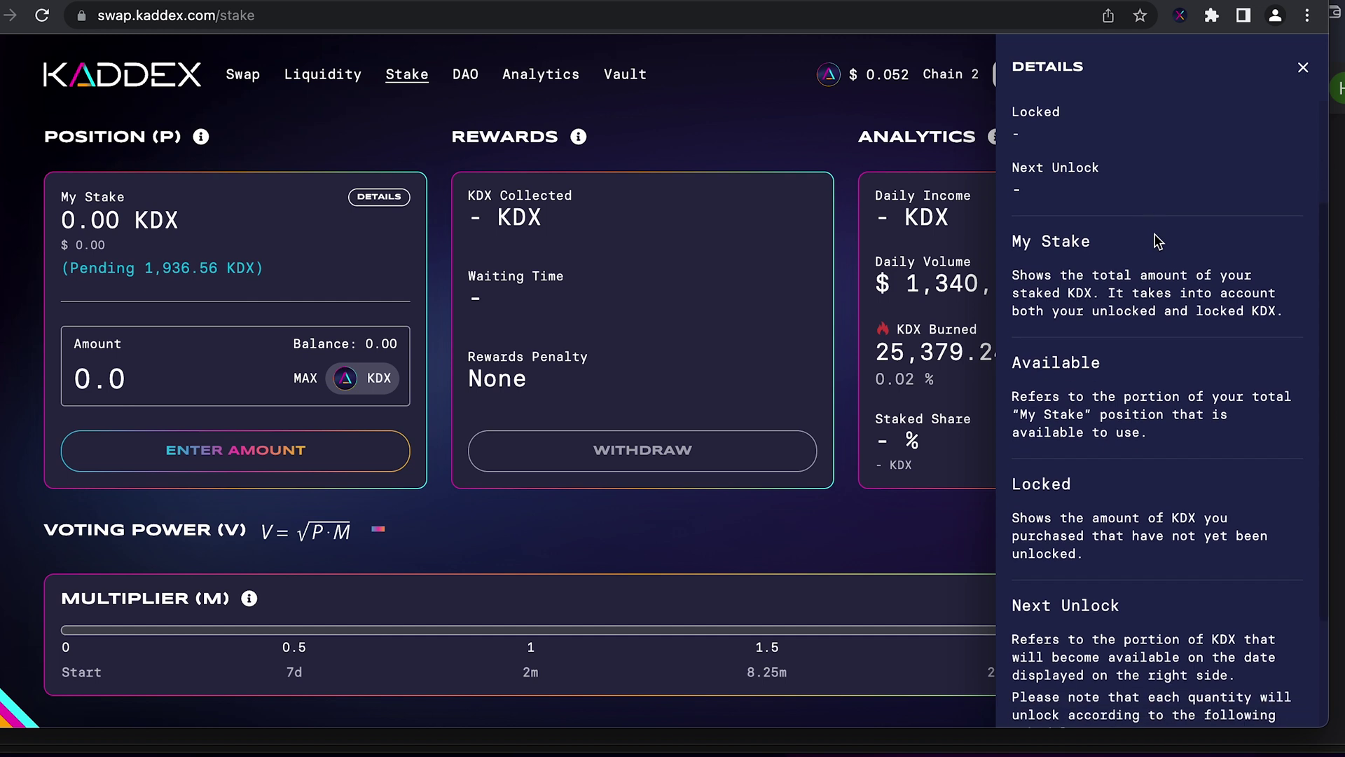
scroll(1157, 241, "down", 2)
scroll(1156, 238, "down", 1)
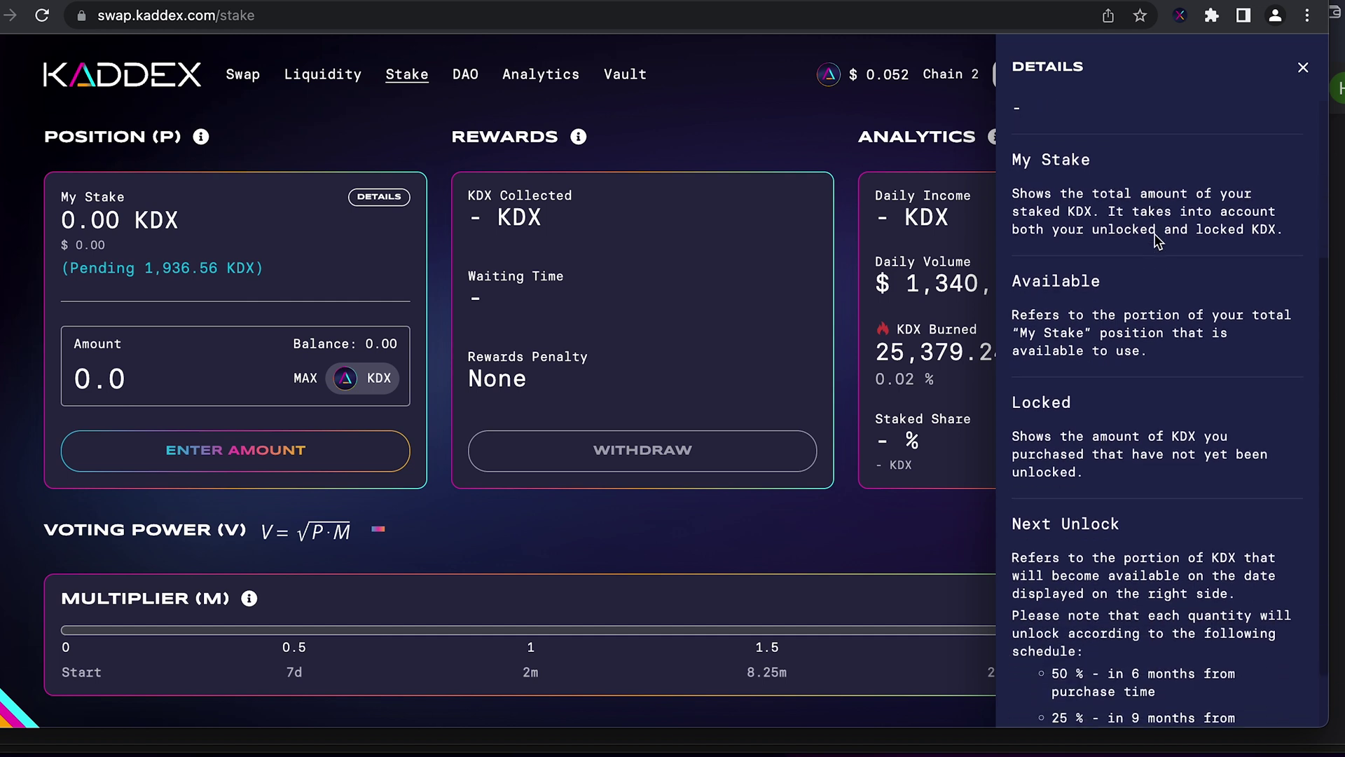
left_click(202, 137)
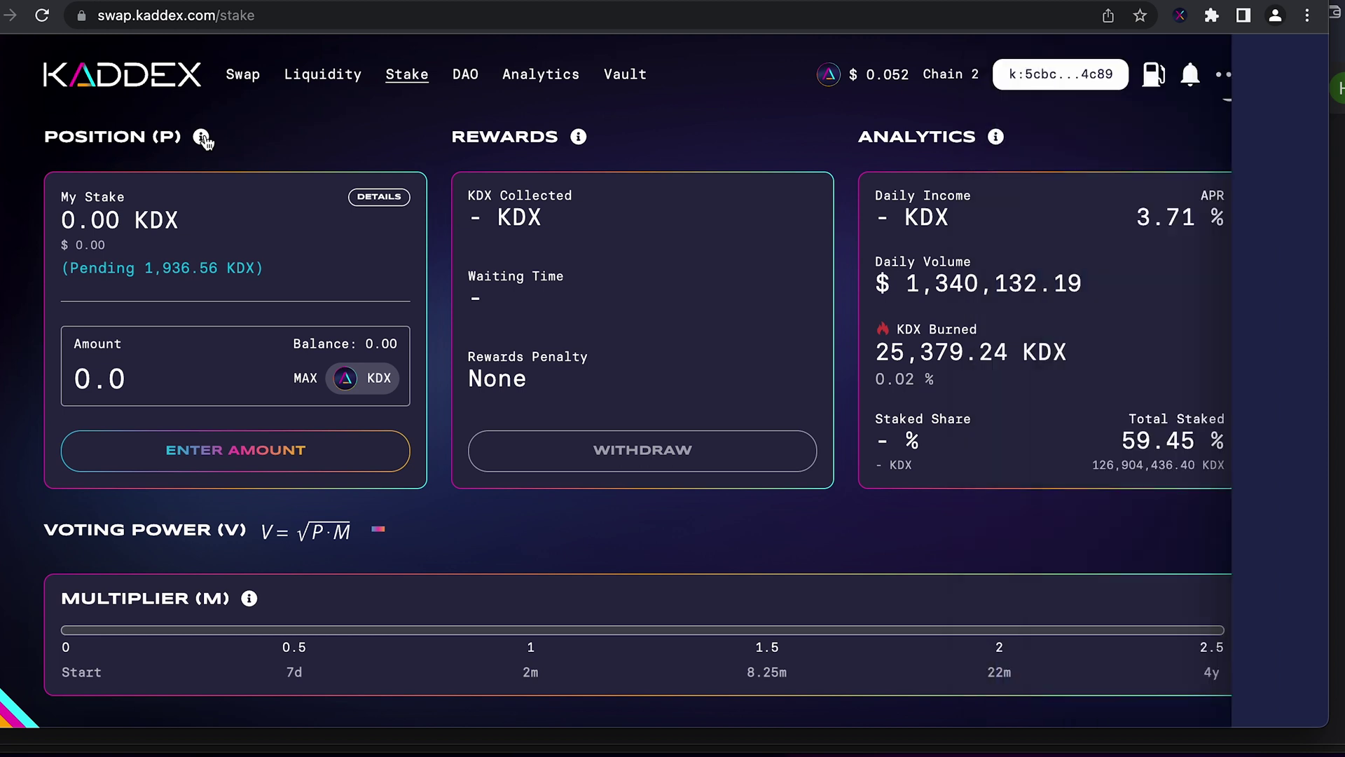
Close the Position explanation and highlight the 0.20 KDX daily income and 3.71% APR
left_click(429, 166)
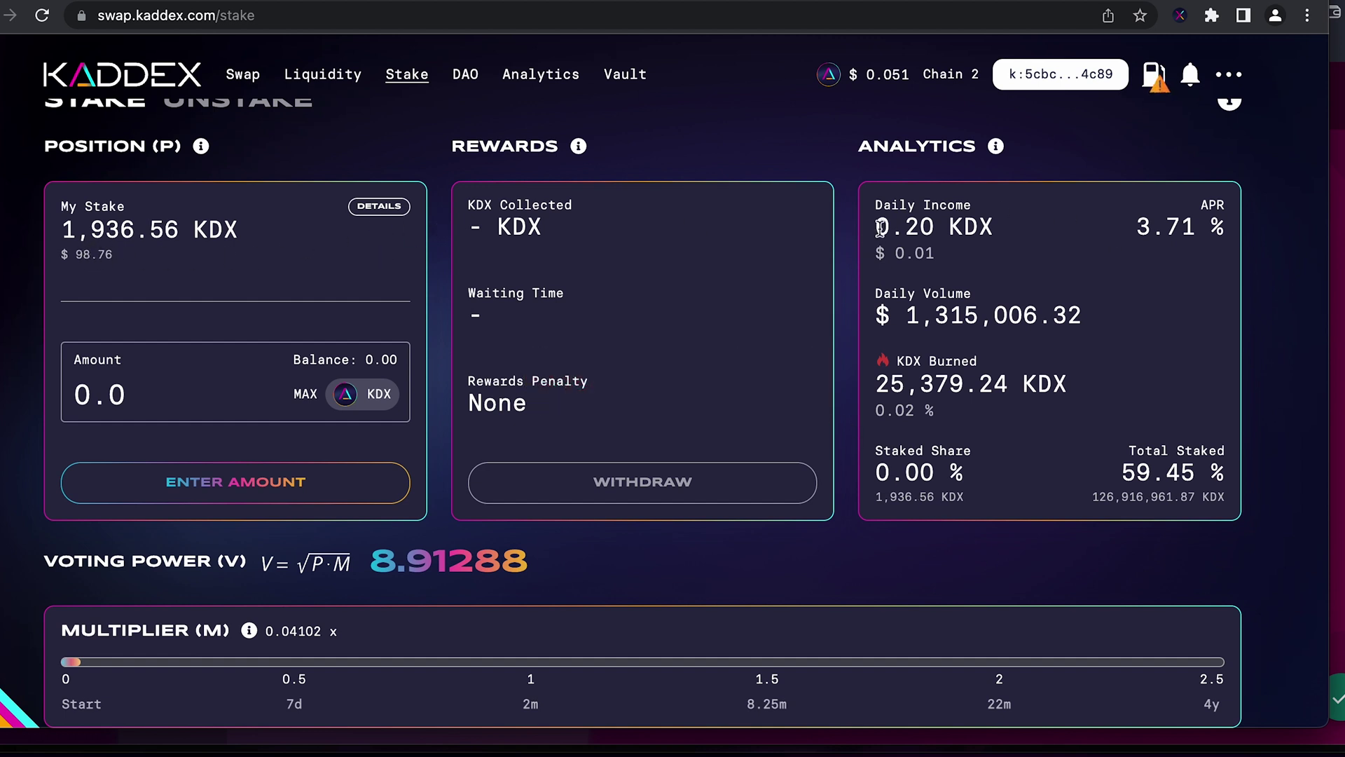
left_click_drag(875, 228, 1015, 226)
left_click(1018, 224)
left_click_drag(1128, 231, 1226, 236)
left_click(1118, 332)
Highlight the 0.00% staked share, then switch to the unstaking view
left_click_drag(876, 471, 934, 471)
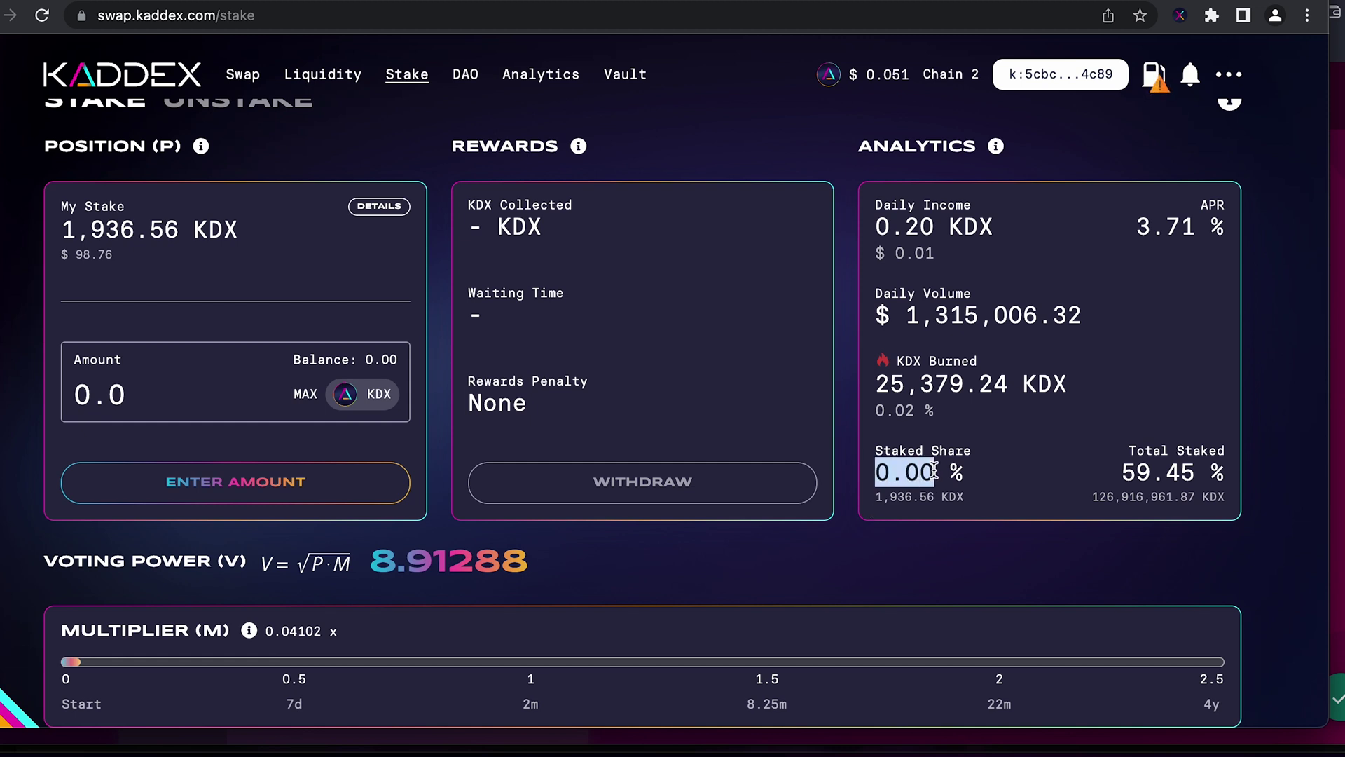
left_click(1031, 440)
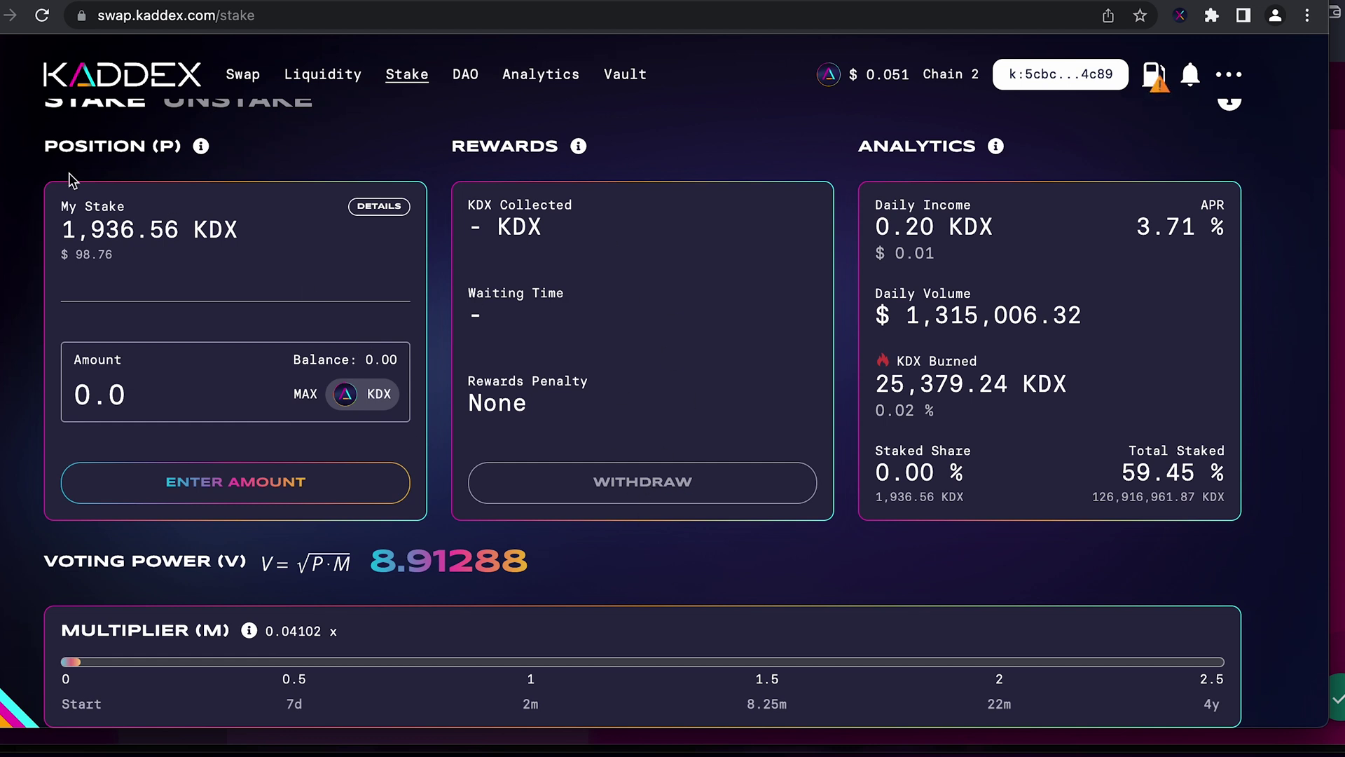
scroll(349, 170, "up", 1)
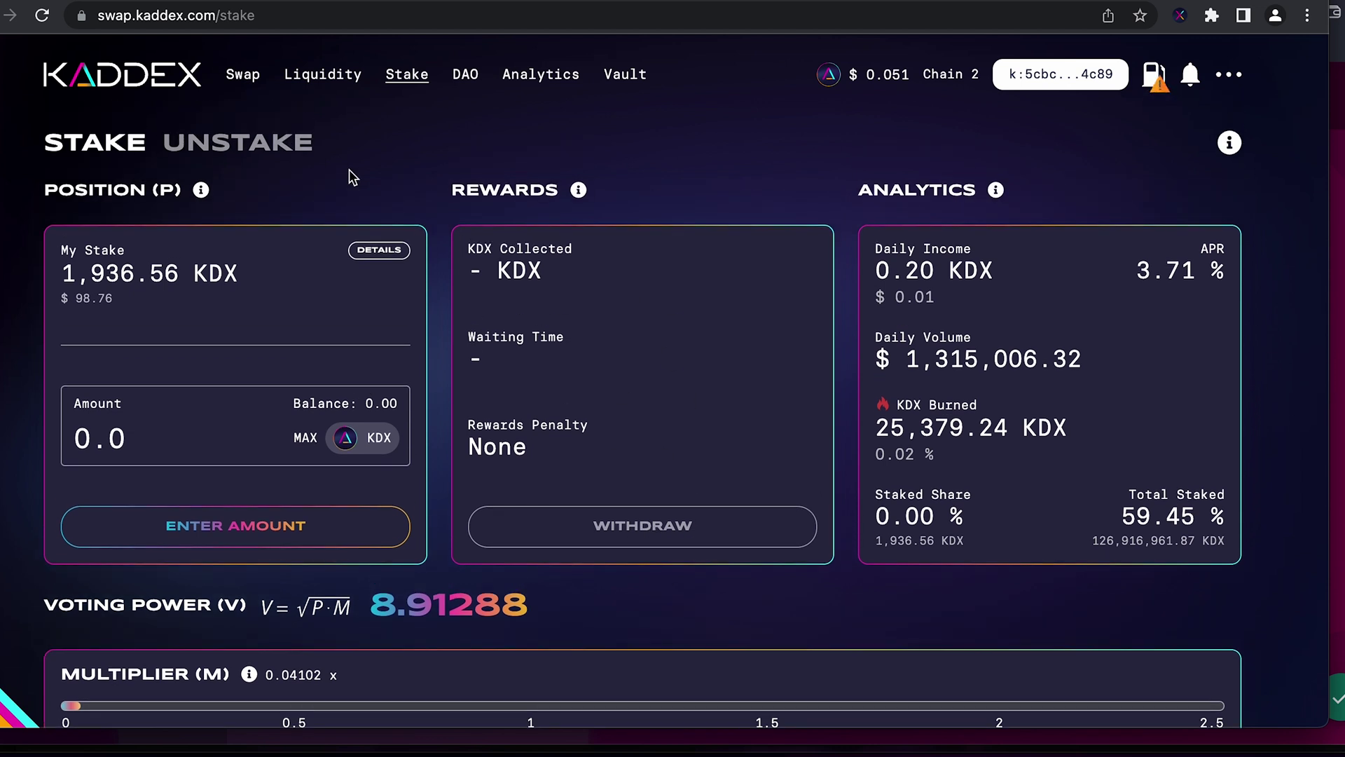
left_click(240, 150)
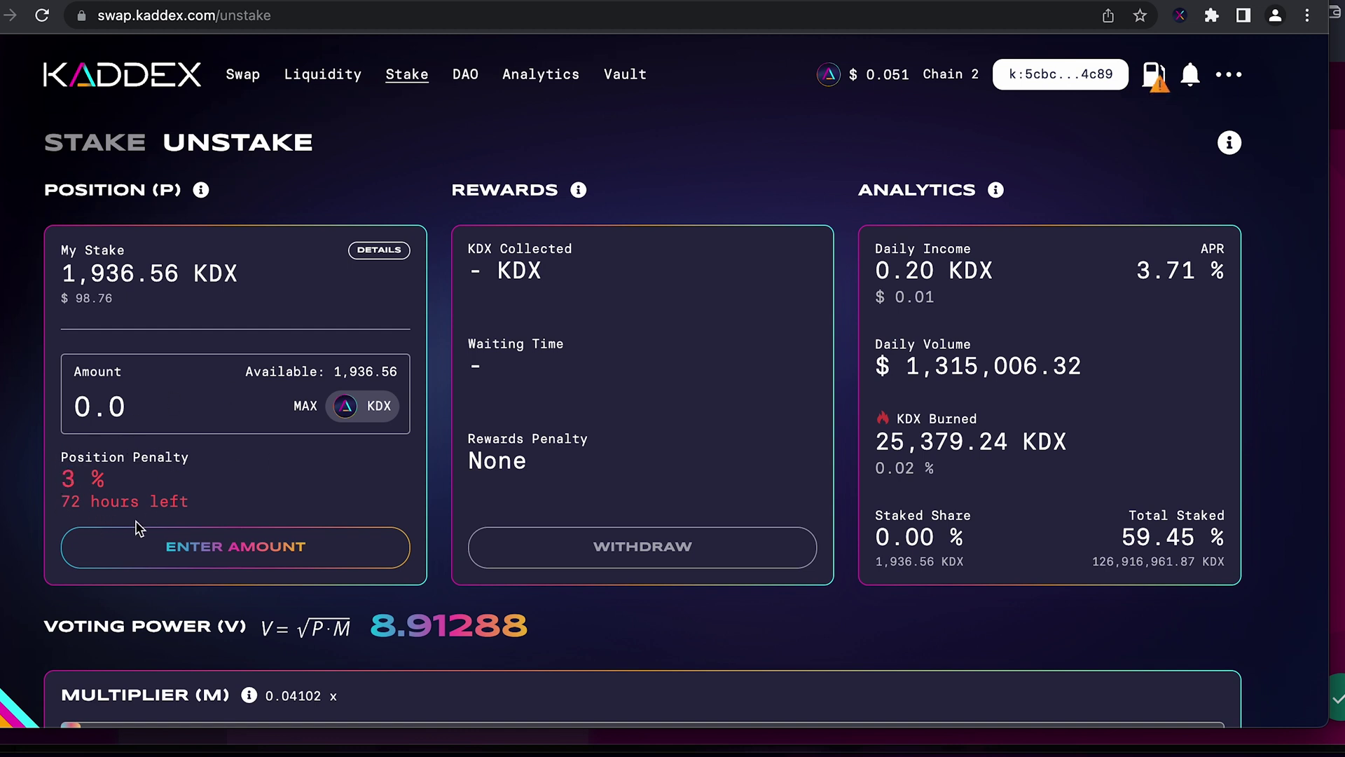
left_click(306, 406)
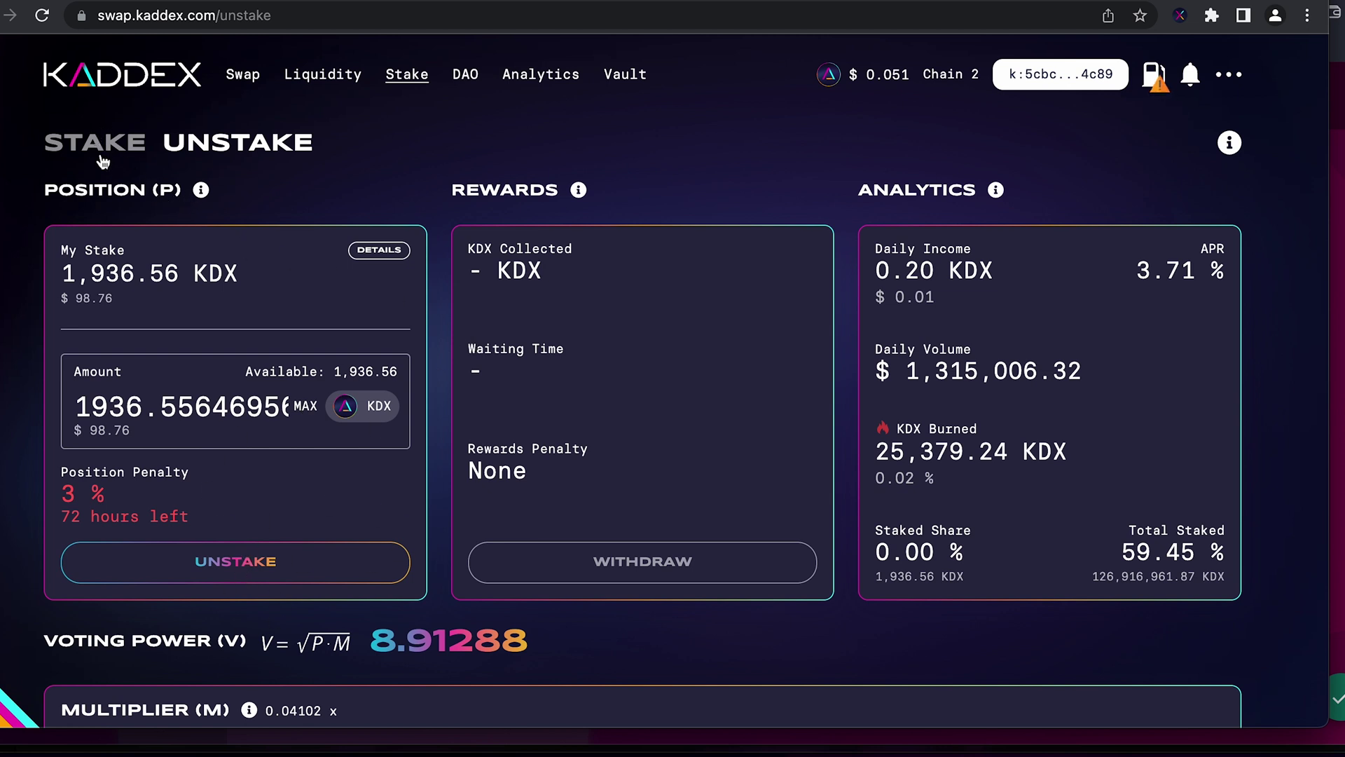
triple_click(211, 410)
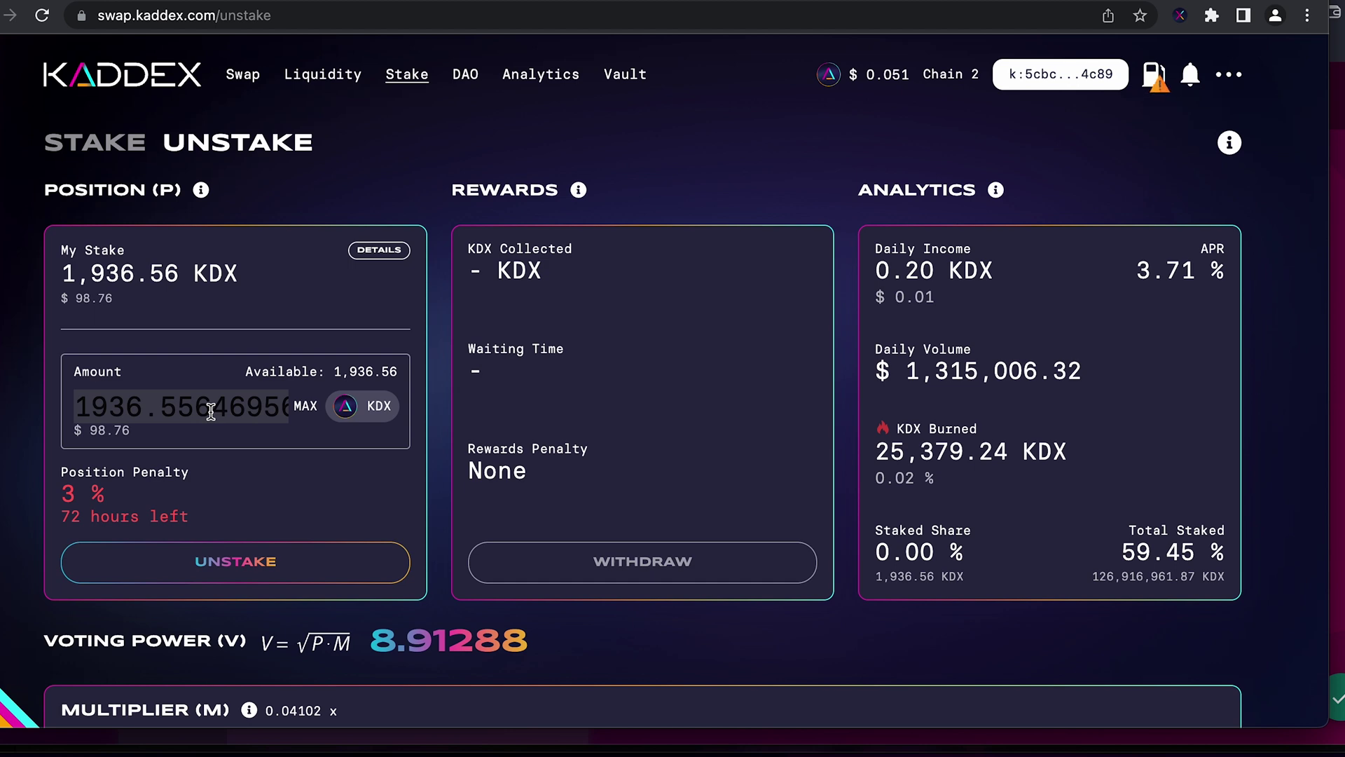
key("BackSpace")
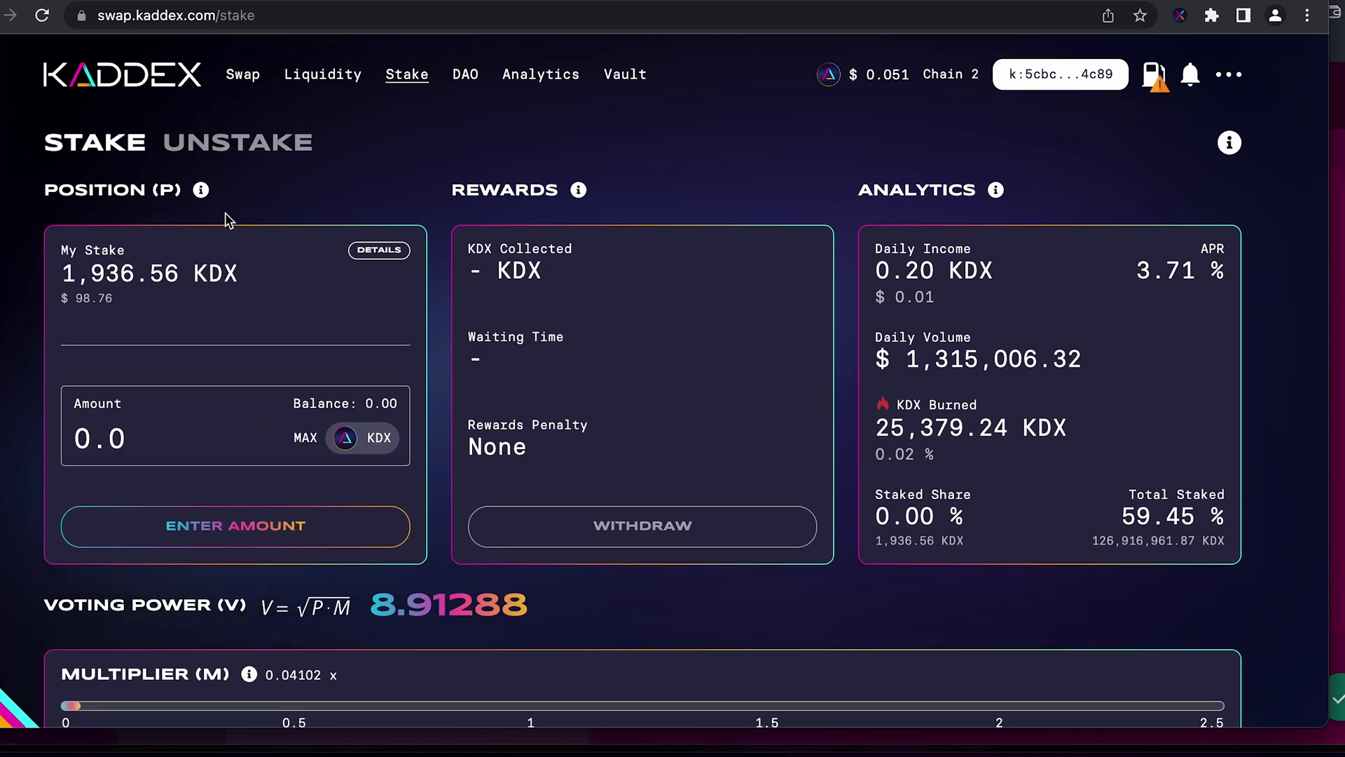
scroll(670, 426, "down", 1)
scroll(670, 424, "up", 1)
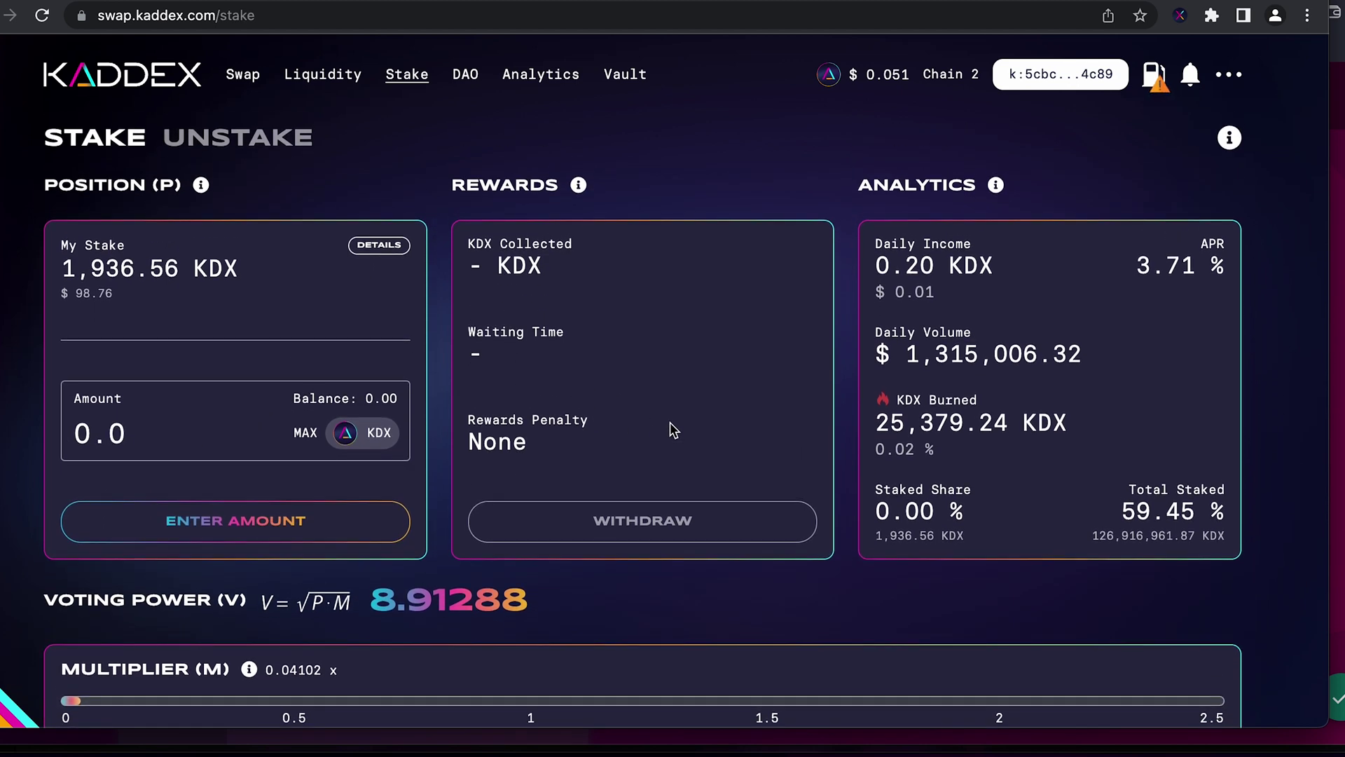
scroll(670, 424, "down", 1)
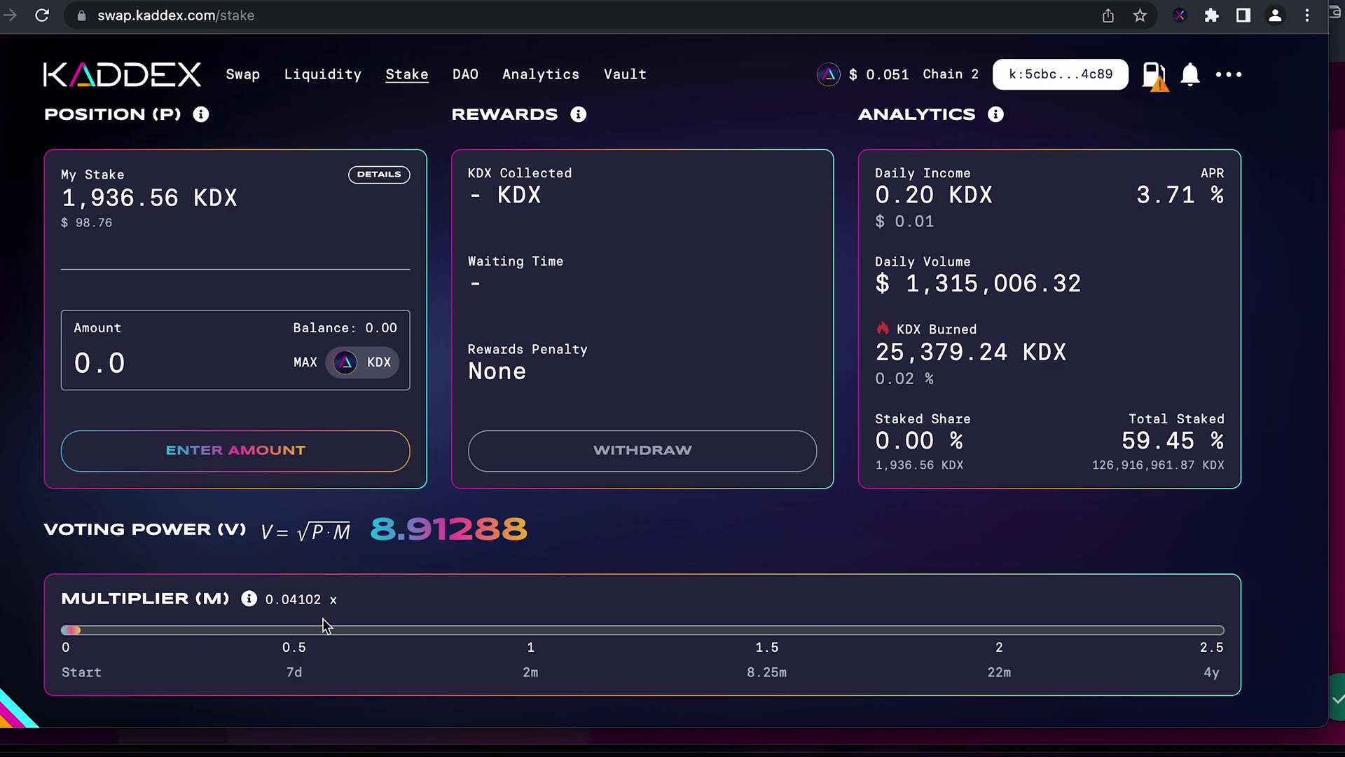